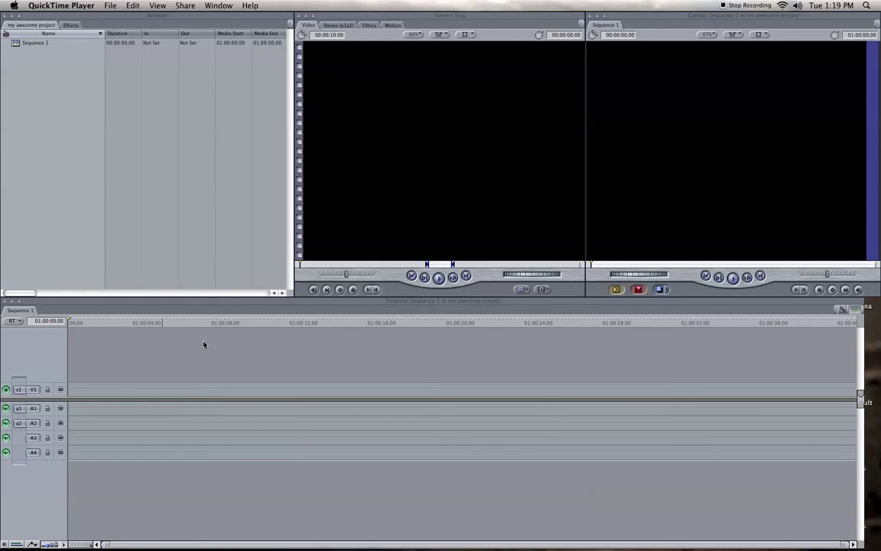
{"action": "left_click", "coordinate": [70, 135]}
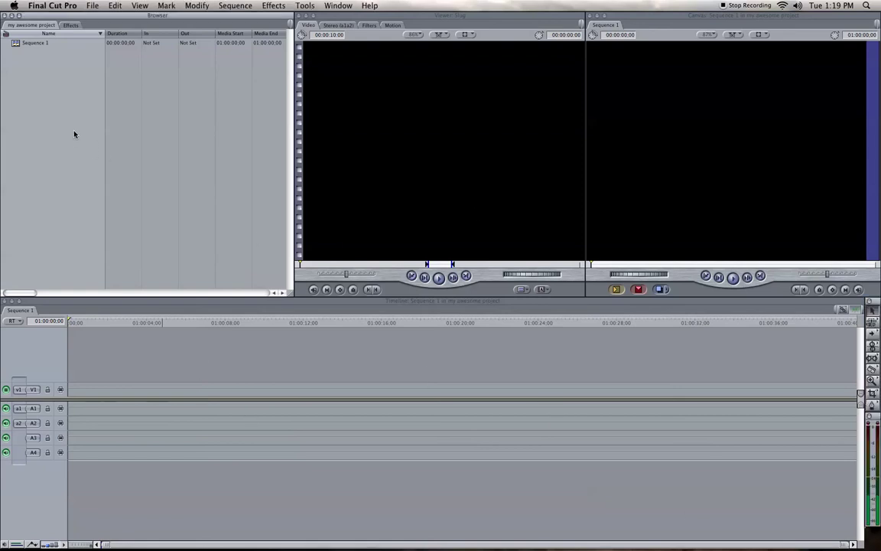
{"action": "left_click", "coordinate": [89, 5]}
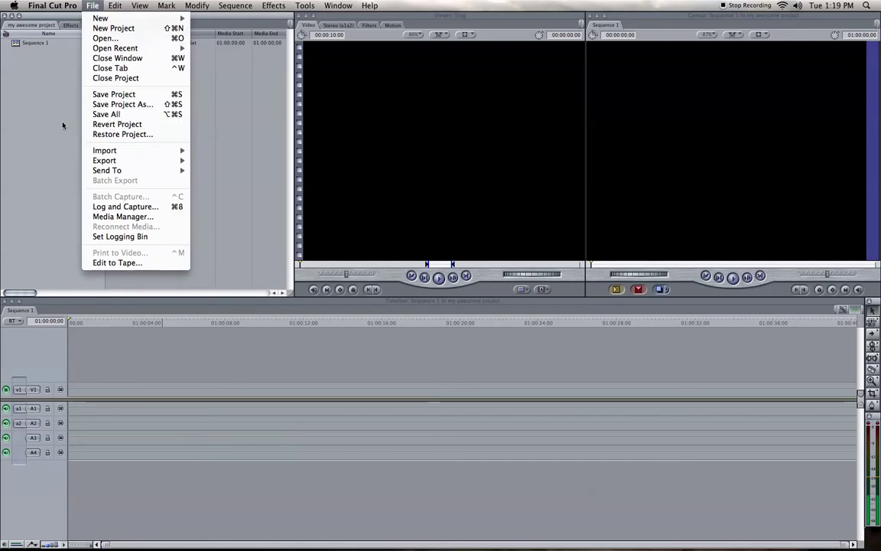
{"action": "left_click", "coordinate": [14, 117]}
{"action": "left_click", "coordinate": [29, 5]}
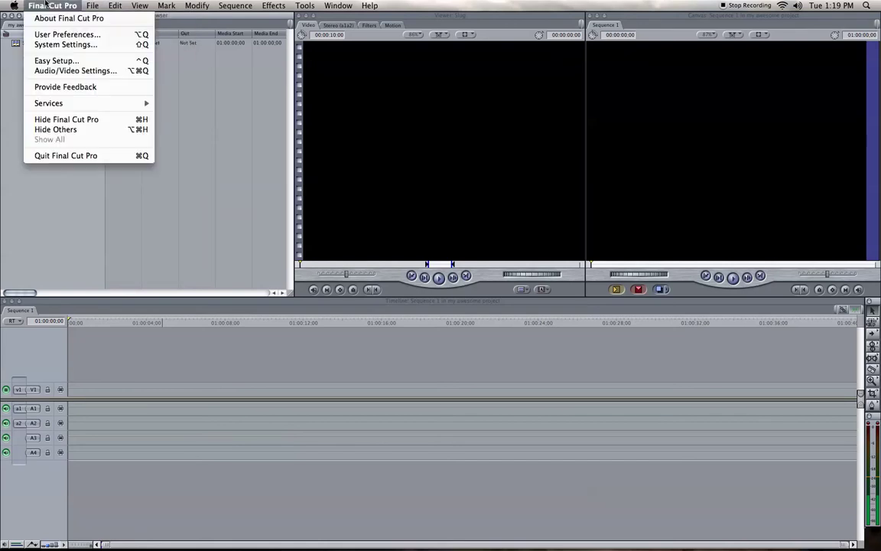
{"action": "left_click", "coordinate": [69, 44]}
{"action": "left_click", "coordinate": [533, 309]}
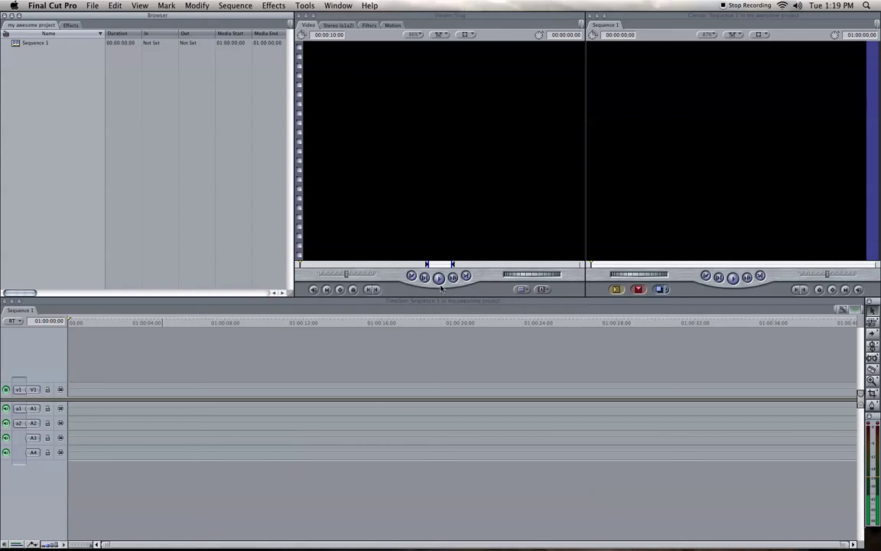
Step: Load a basic Text generator into the Viewer
{"action": "left_click", "coordinate": [543, 290]}
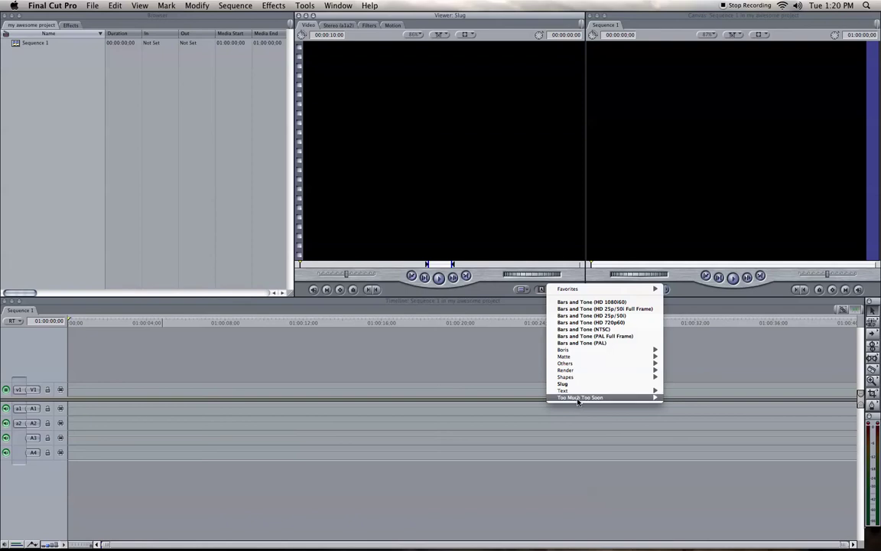
{"action": "mouse_move", "coordinate": [583, 391]}
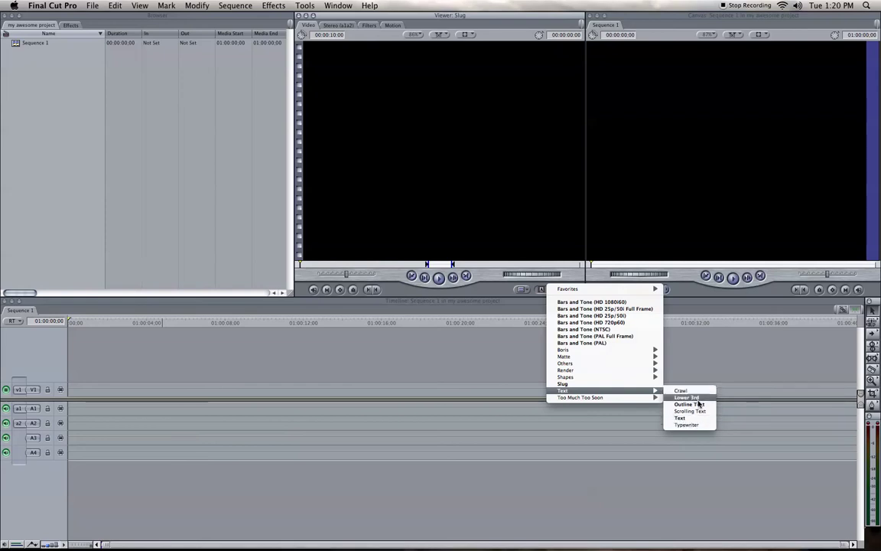
{"action": "left_click", "coordinate": [680, 420]}
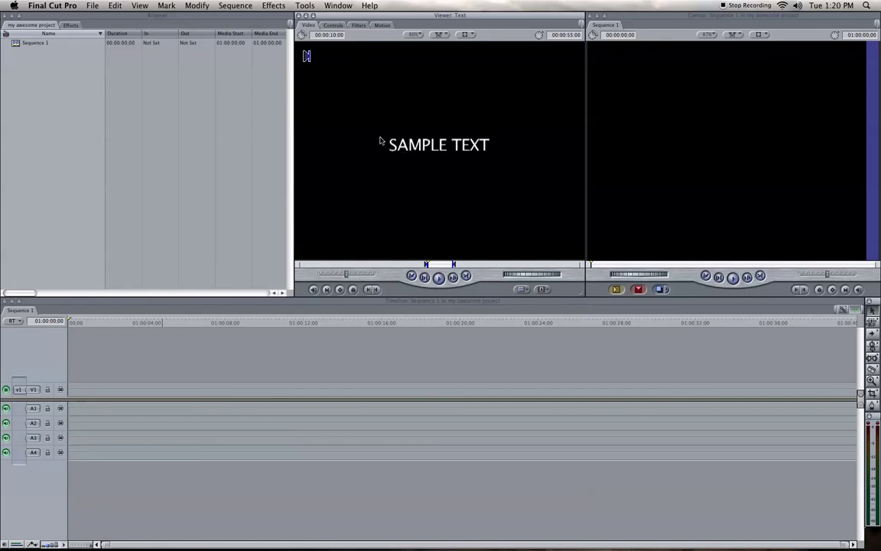
Step: Replace the generator's sample text with "My awesome movie" and preview the title in the Viewer
{"action": "left_click", "coordinate": [336, 26]}
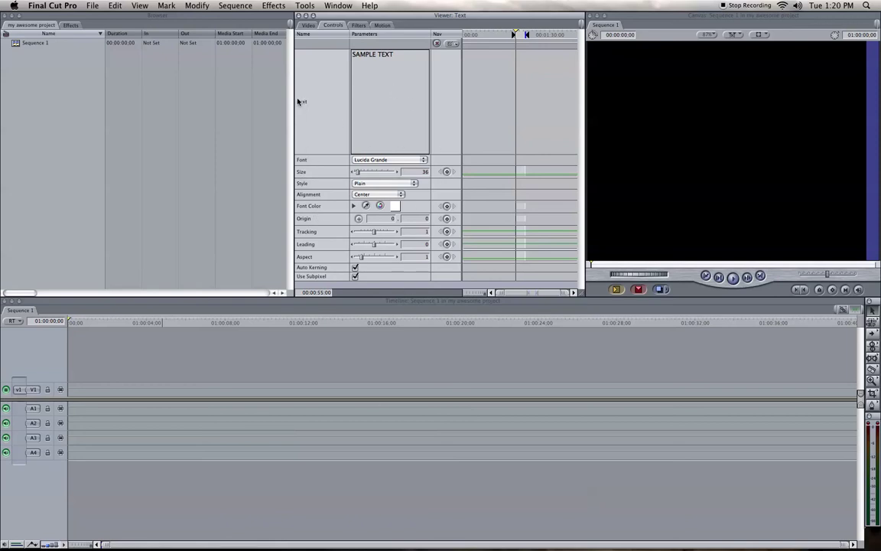
{"action": "triple_click", "coordinate": [383, 55]}
{"action": "type", "text": "My awesome movie"}
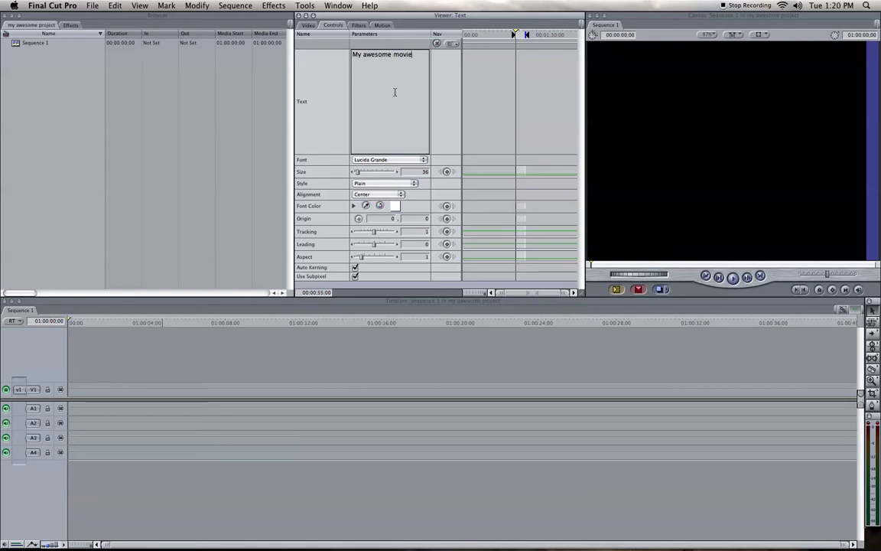
{"action": "left_click", "coordinate": [308, 26]}
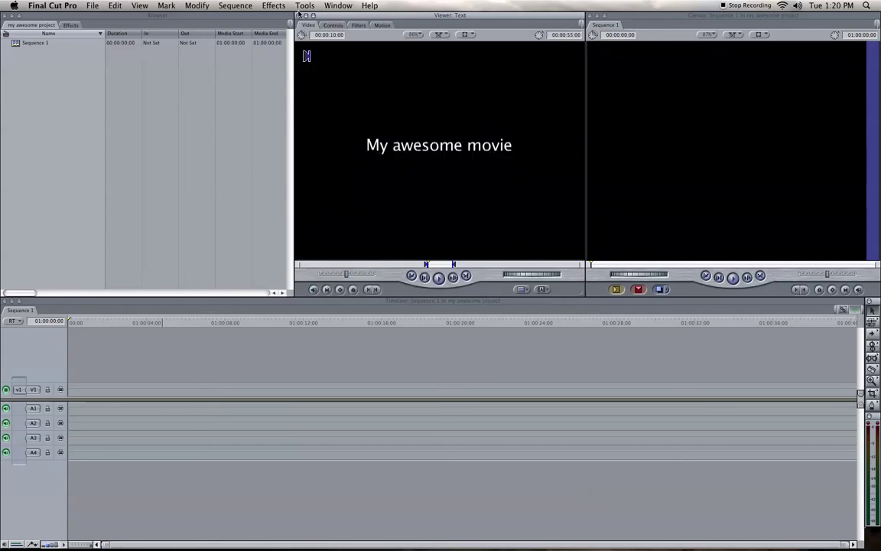
Step: Set the title's font to Courier
{"action": "left_click", "coordinate": [333, 26]}
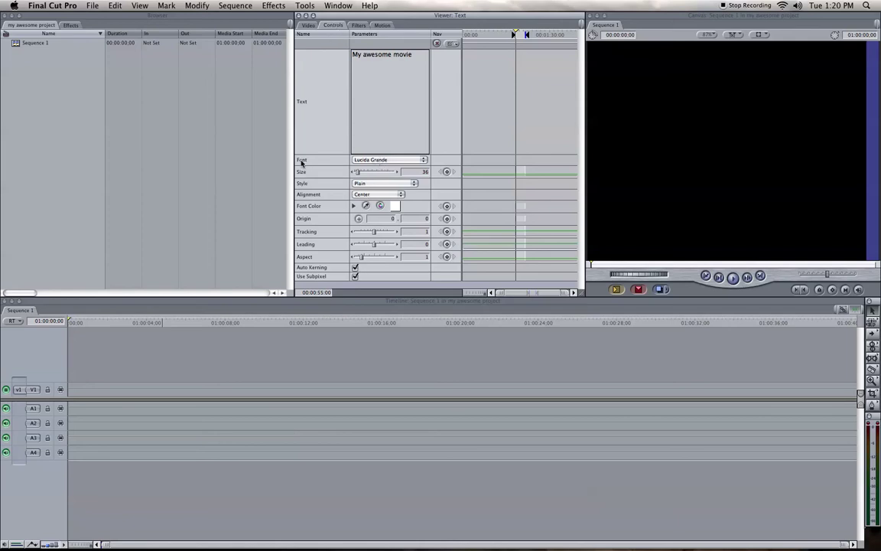
{"action": "left_click", "coordinate": [392, 159]}
{"action": "left_click", "coordinate": [360, 162]}
{"action": "left_click", "coordinate": [423, 163]}
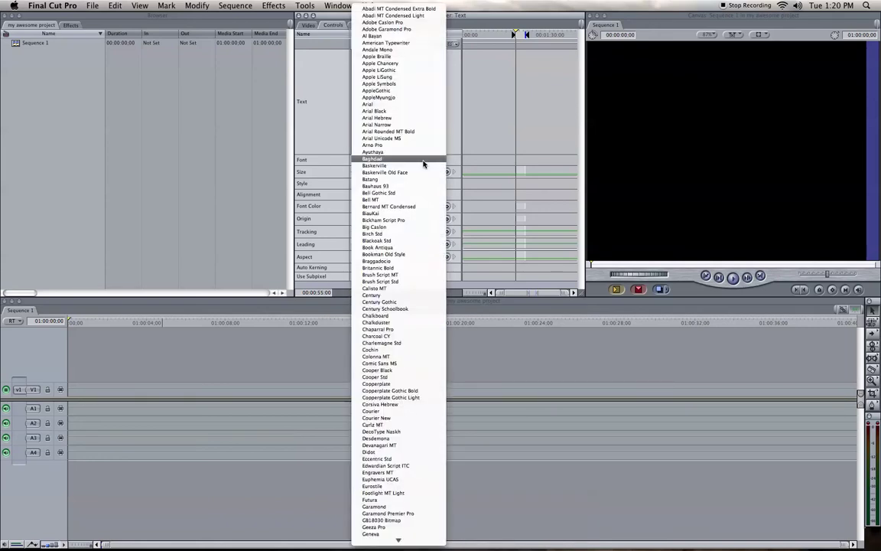
{"action": "scroll", "coordinate": [396, 306], "scroll_direction": "down", "scroll_amount": 15}
{"action": "scroll", "coordinate": [396, 303], "scroll_direction": "up", "scroll_amount": 15}
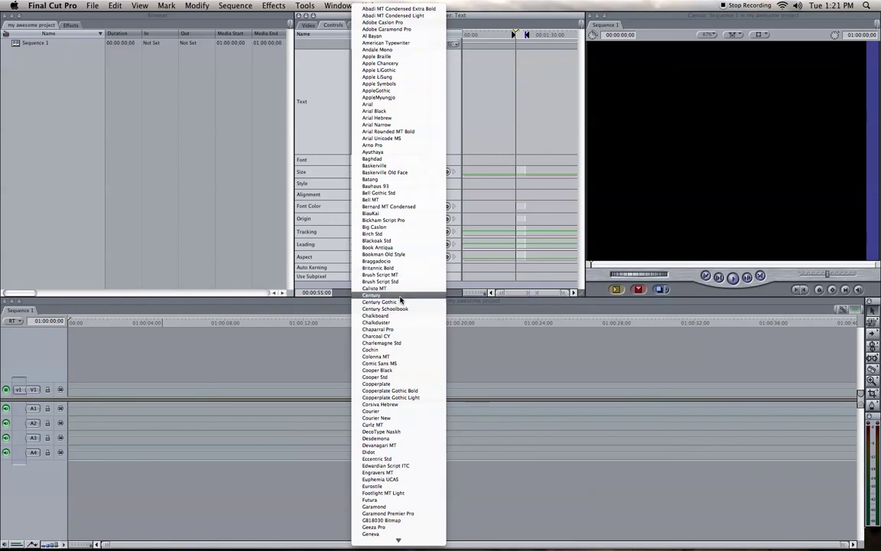
{"action": "left_click", "coordinate": [382, 411]}
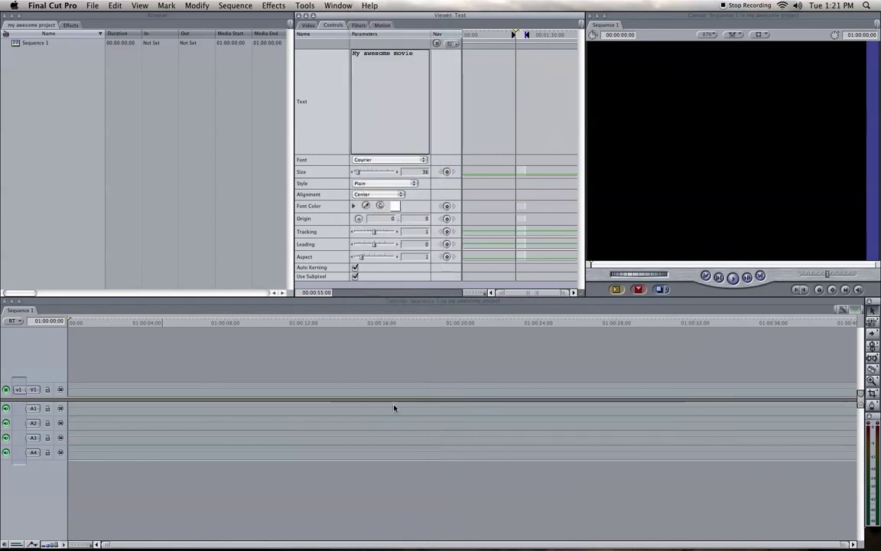
Step: Fine-tune the title's font size, keeping the Plain style, and preview the title in the Viewer
{"action": "left_click", "coordinate": [413, 184]}
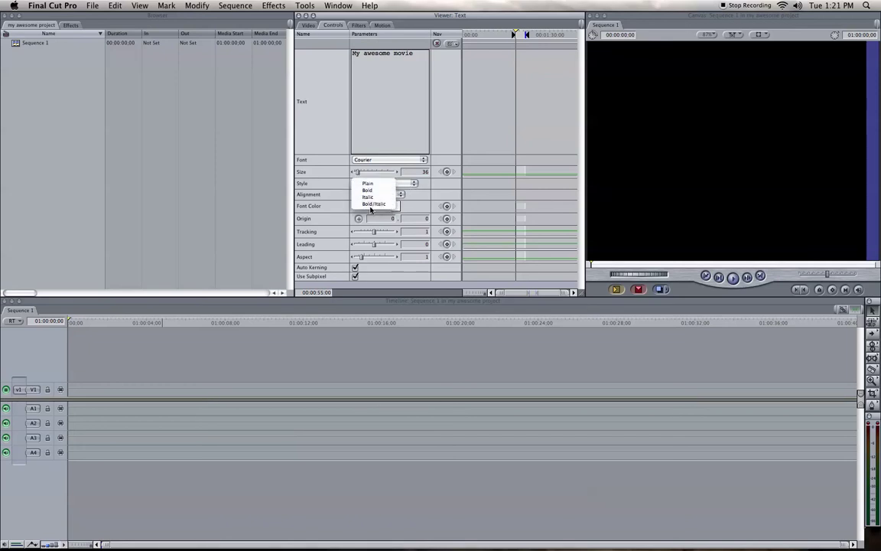
{"action": "left_click", "coordinate": [330, 182]}
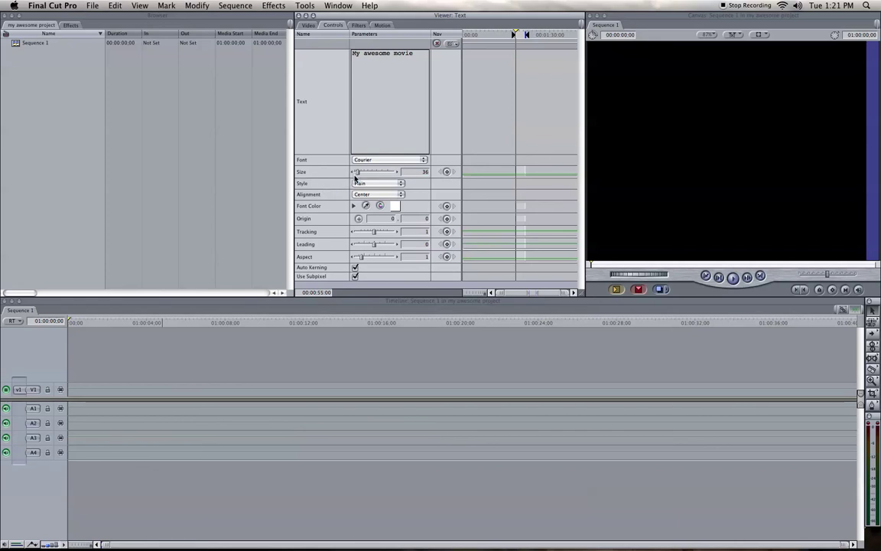
{"action": "left_click", "coordinate": [396, 171]}
{"action": "left_click", "coordinate": [396, 171]}
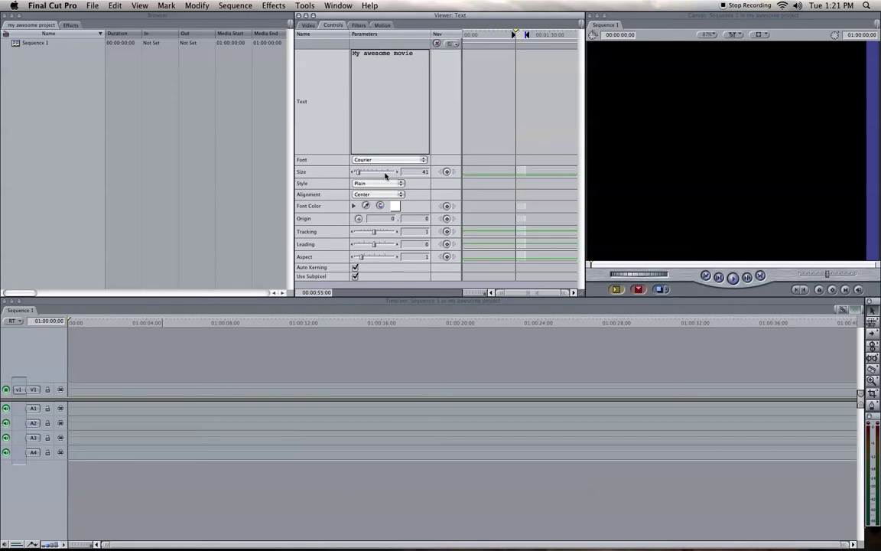
{"action": "left_click", "coordinate": [353, 172]}
{"action": "left_click", "coordinate": [353, 172]}
{"action": "mouse_move", "coordinate": [358, 172]}
{"action": "left_mouse_down"}
{"action": "mouse_move", "coordinate": [386, 173]}
{"action": "mouse_move", "coordinate": [356, 175]}
{"action": "left_mouse_up"}
{"action": "left_click", "coordinate": [307, 26]}
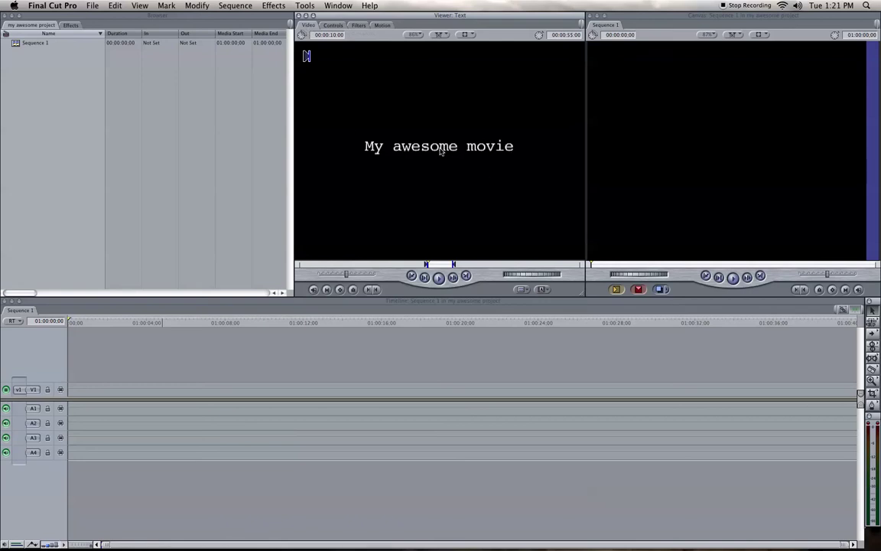
Step: Add the title to video track V1 and move the clip to the very start of the sequence
{"action": "left_click_drag", "start_coordinate": [441, 153], "coordinate": [261, 388]}
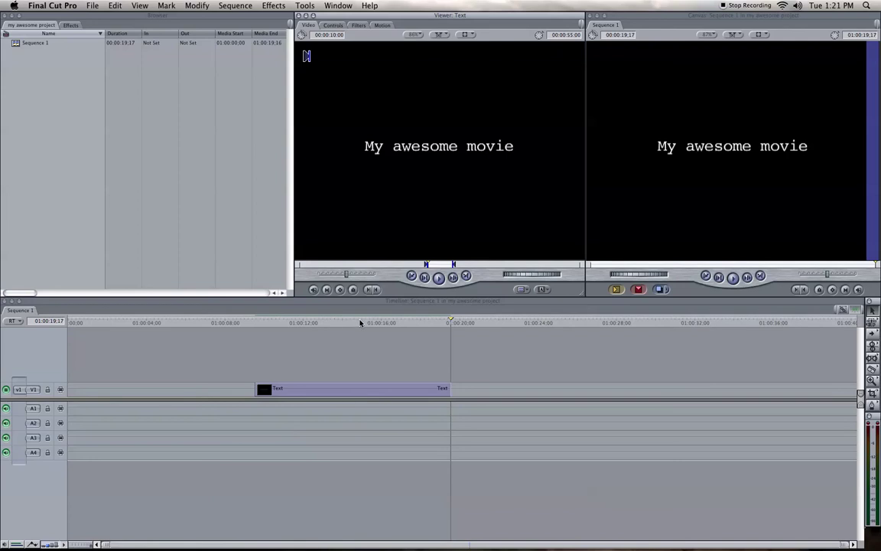
{"action": "left_click", "coordinate": [322, 322]}
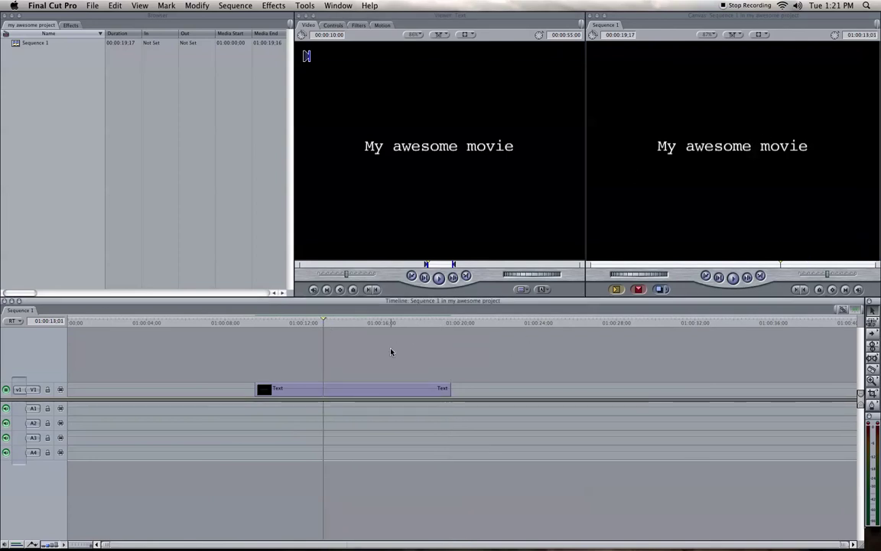
{"action": "mouse_move", "coordinate": [399, 393]}
{"action": "left_mouse_down"}
{"action": "mouse_move", "coordinate": [361, 397]}
{"action": "mouse_move", "coordinate": [391, 405]}
{"action": "left_mouse_up"}
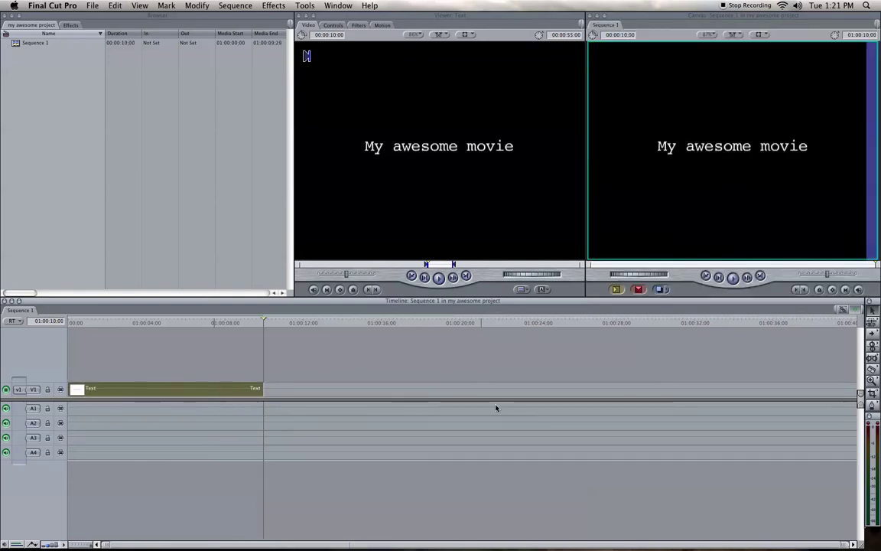
Step: Deselect the title clip in the sequence and load a Crawl text generator into the Viewer
{"action": "left_click", "coordinate": [319, 324]}
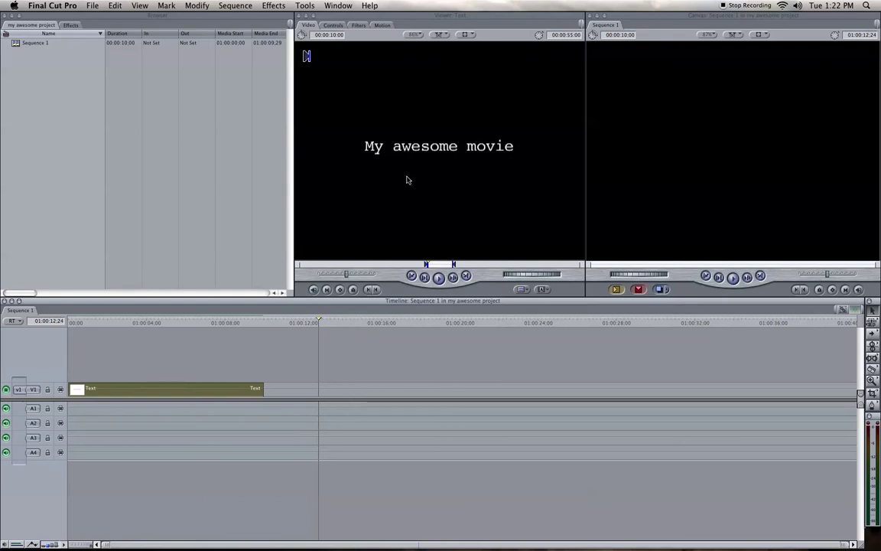
{"action": "left_click", "coordinate": [364, 203]}
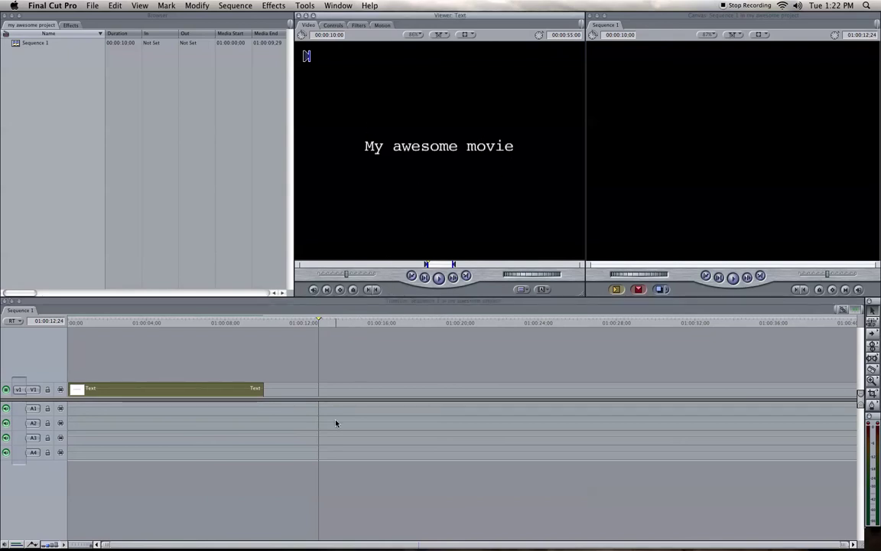
{"action": "left_click", "coordinate": [326, 393]}
{"action": "left_click", "coordinate": [489, 156]}
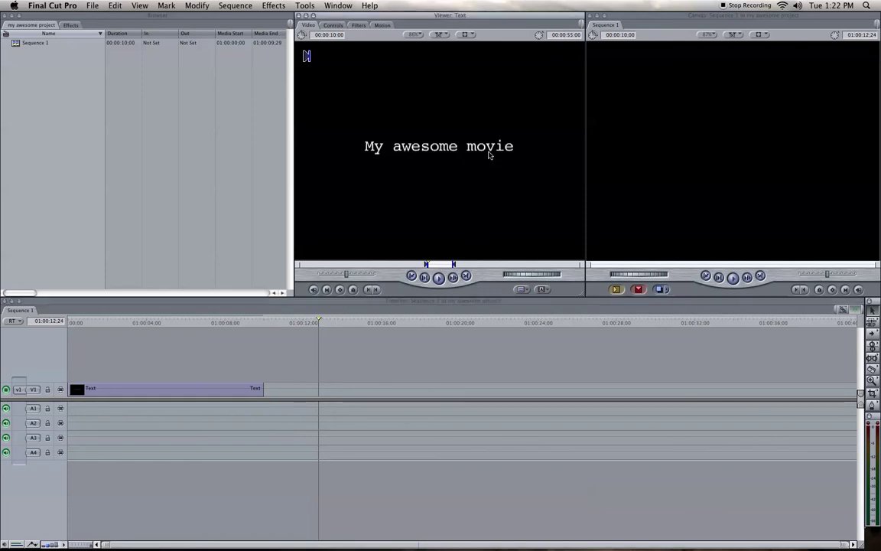
{"action": "left_click", "coordinate": [541, 289]}
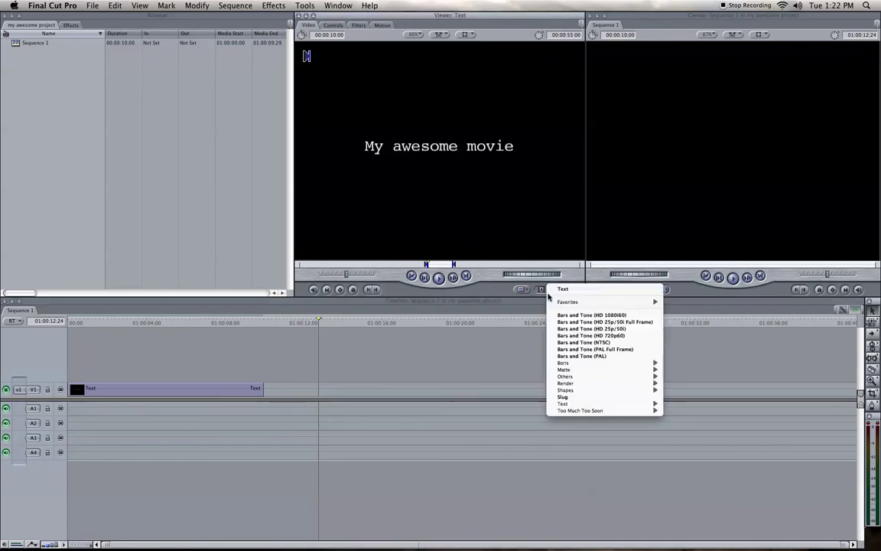
{"action": "mouse_move", "coordinate": [566, 403]}
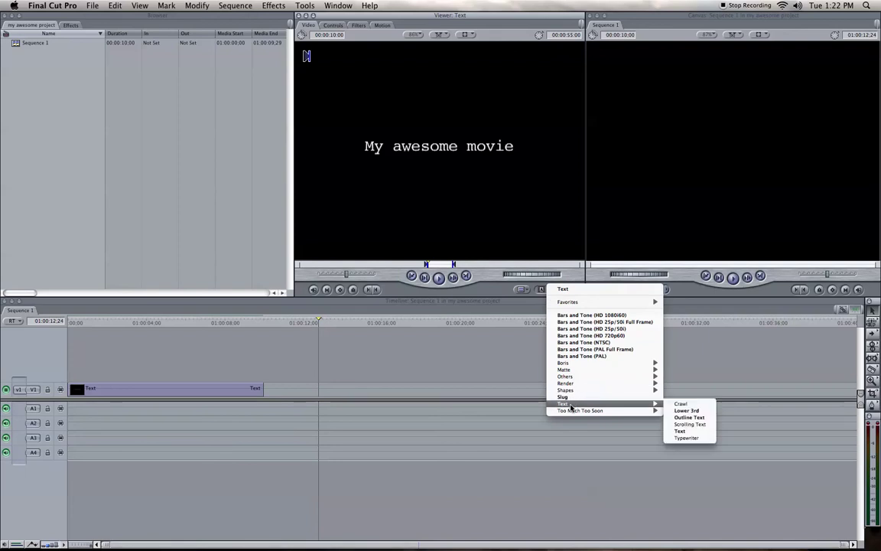
{"action": "left_click", "coordinate": [686, 406]}
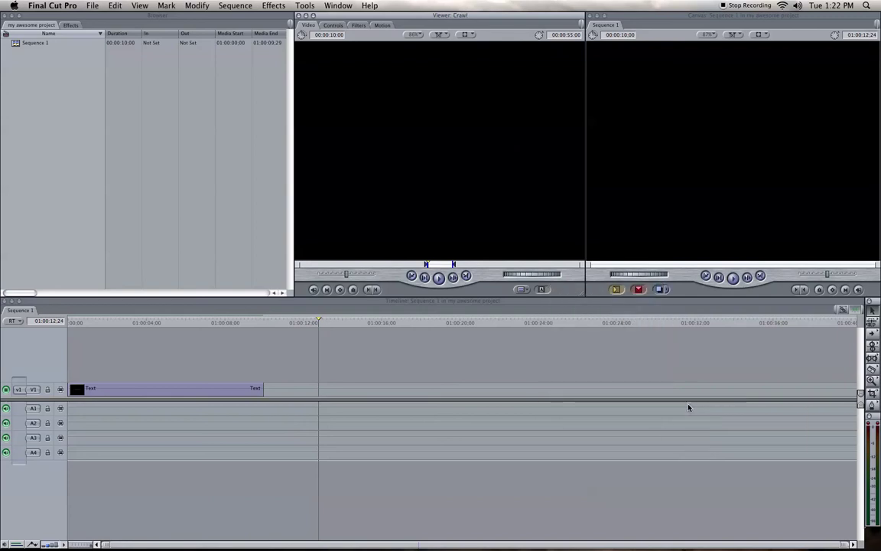
Step: Replace the crawl's sample text with "-cast-", "main actor 1", "main actor 2" and "the end" on separate lines
{"action": "left_click", "coordinate": [331, 26]}
{"action": "triple_click", "coordinate": [403, 55]}
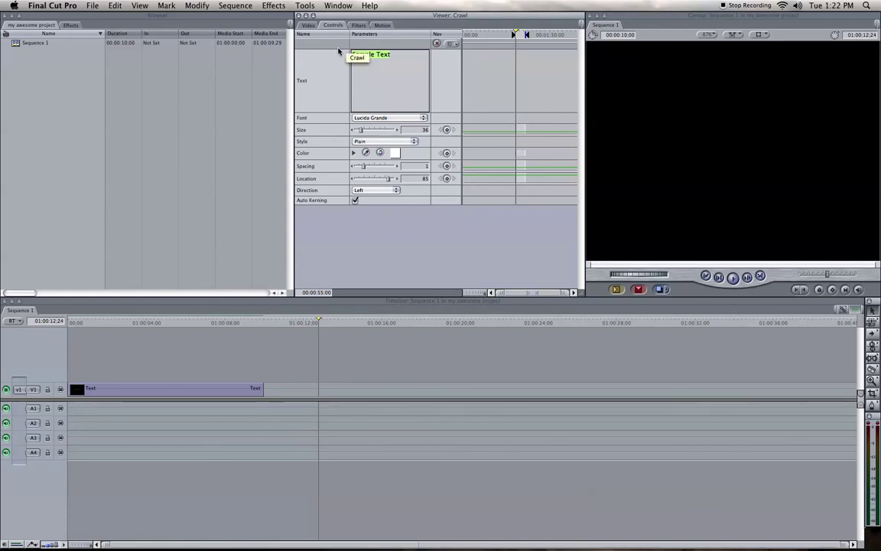
{"action": "type", "text": "cast"}
{"action": "type", "text": "-"}
{"action": "type", "text": "-"}
{"action": "key", "text": "Return"}
{"action": "type", "text": "main actor 1 m"}
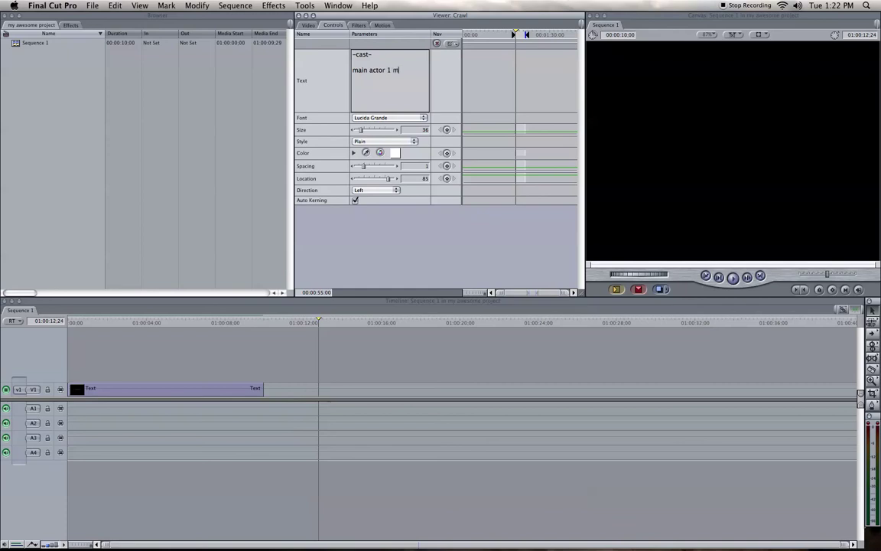
{"action": "type", "text": "ia"}
{"action": "type", "text": "ain actoe"}
{"action": "type", "text": "2"}
{"action": "key", "text": "Return"}
{"action": "type", "text": "the end"}
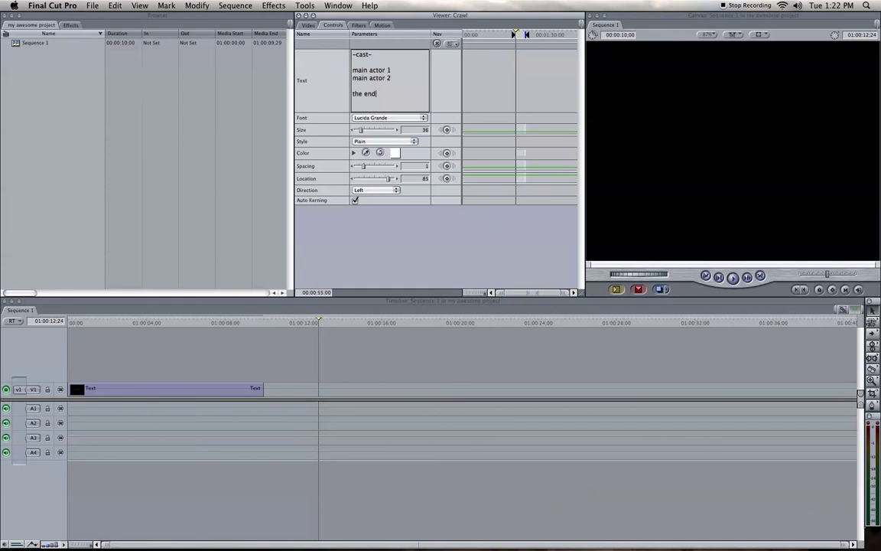
Step: Place the crawl on track V1 after the title, about 14 seconds into the sequence, and scrub through its first seconds
{"action": "left_click", "coordinate": [307, 24]}
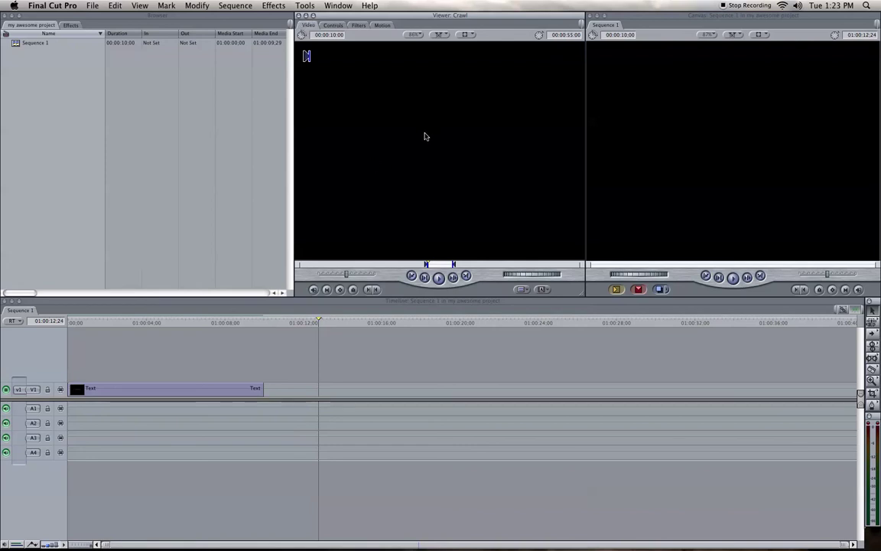
{"action": "left_click_drag", "start_coordinate": [414, 197], "coordinate": [346, 393]}
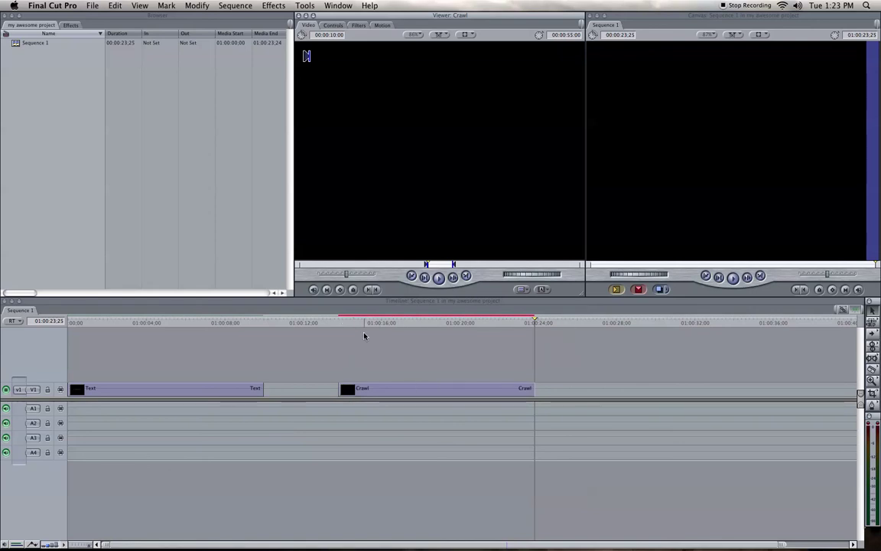
{"action": "left_click_drag", "start_coordinate": [348, 323], "coordinate": [394, 335]}
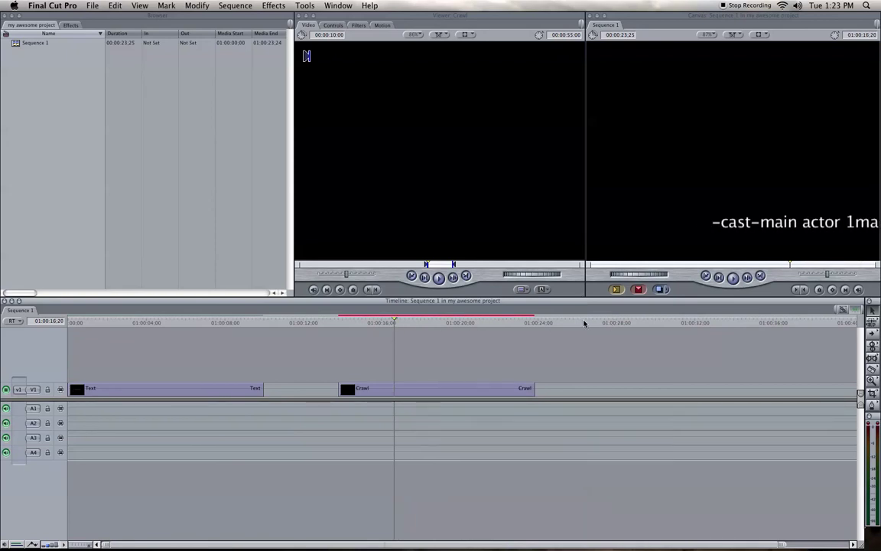
Step: Position the playhead about 26 seconds into the sequence, past the crawl, and load a Scrolling Text generator for text editing
{"action": "left_click", "coordinate": [577, 322]}
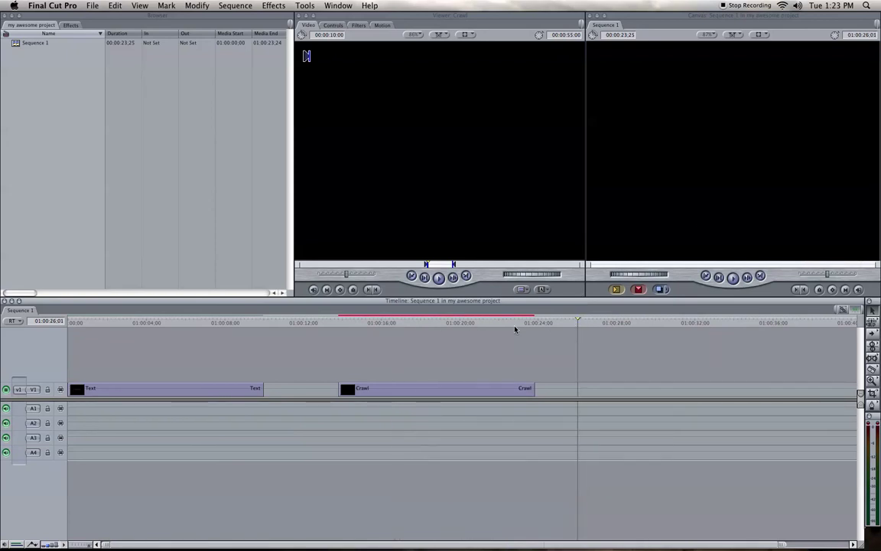
{"action": "left_click", "coordinate": [544, 292]}
{"action": "mouse_move", "coordinate": [583, 405]}
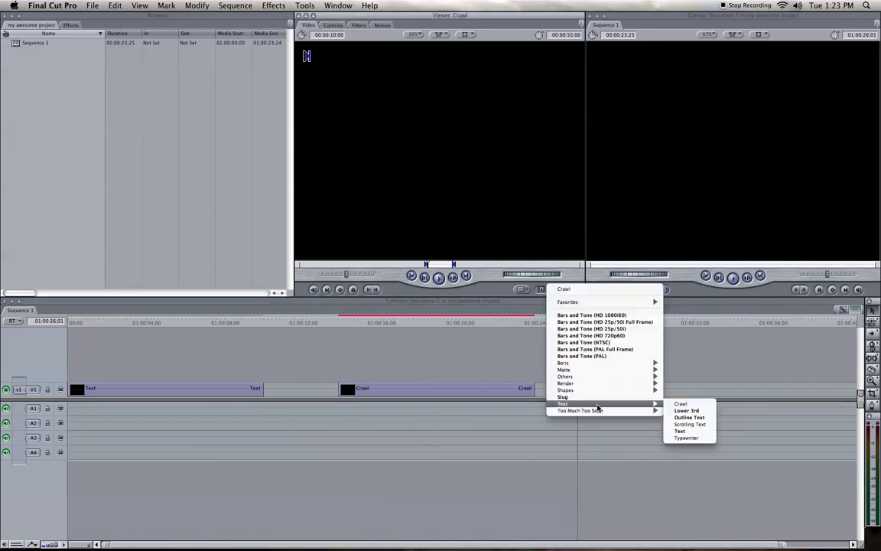
{"action": "left_click", "coordinate": [698, 426]}
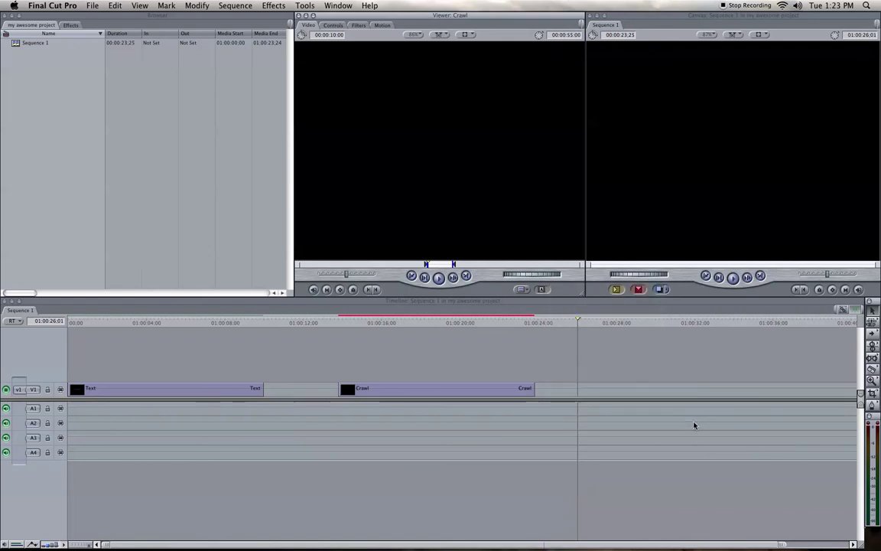
{"action": "left_click", "coordinate": [334, 25]}
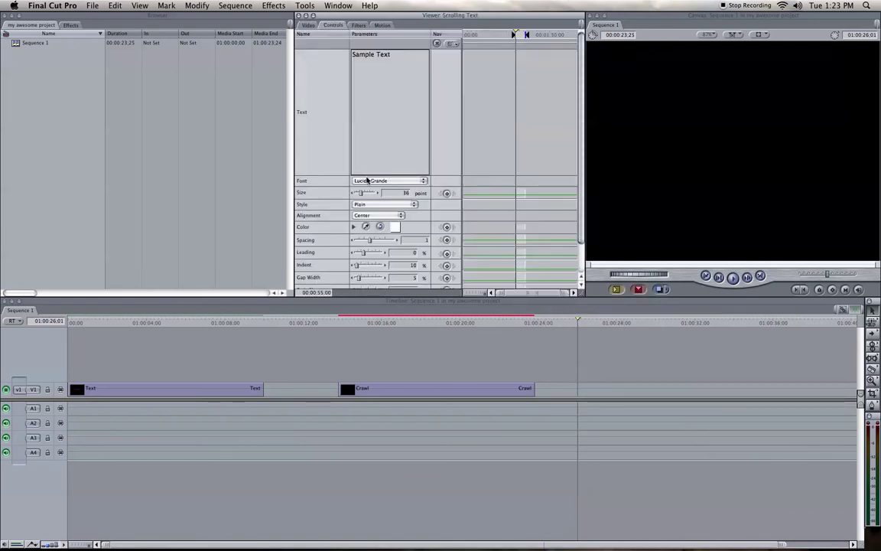
{"action": "left_click_drag", "start_coordinate": [401, 62], "coordinate": [355, 54]}
Step: Open the Crawl clip from the sequence and copy all of its credits text
{"action": "double_click", "coordinate": [425, 391]}
{"action": "left_click", "coordinate": [383, 96]}
{"action": "key", "text": "super+c"}
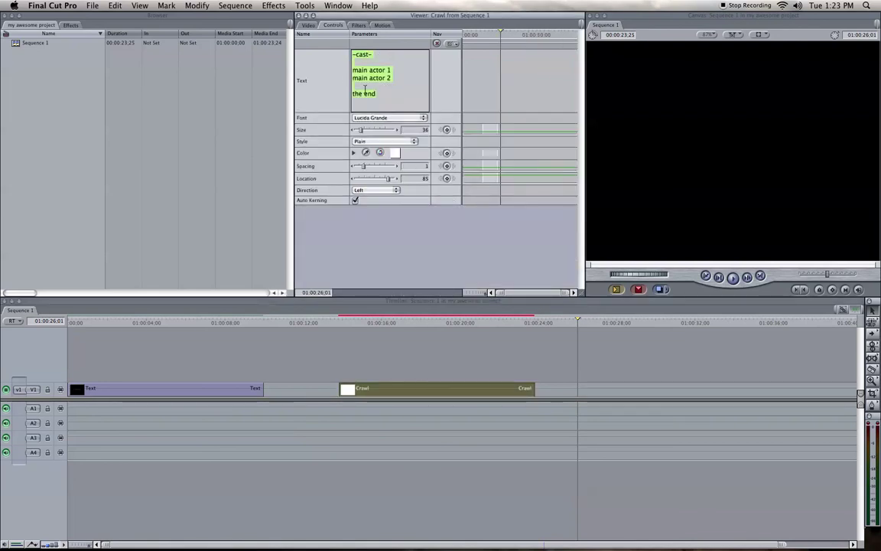
Step: Load a Scrolling Text generator into the Viewer and replace its sample text with the copied credits
{"action": "left_click", "coordinate": [307, 24]}
{"action": "left_click", "coordinate": [542, 289]}
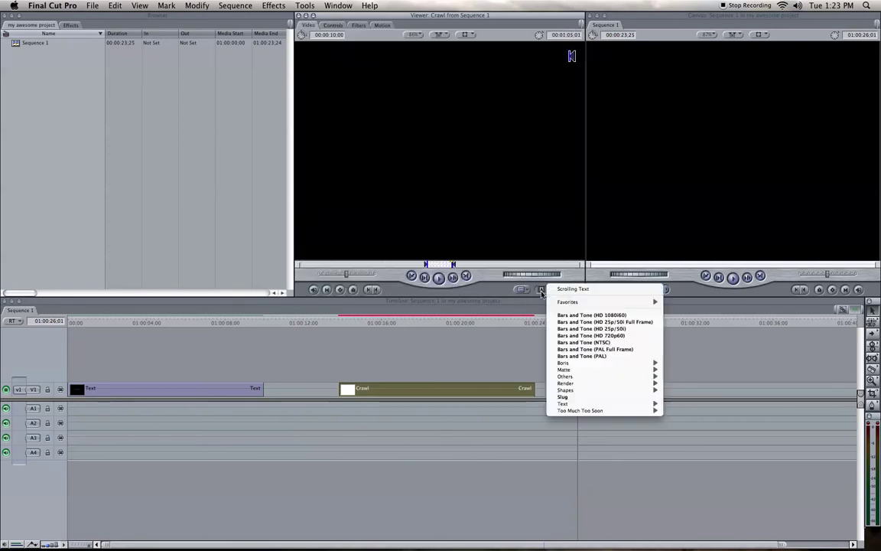
{"action": "mouse_move", "coordinate": [596, 404]}
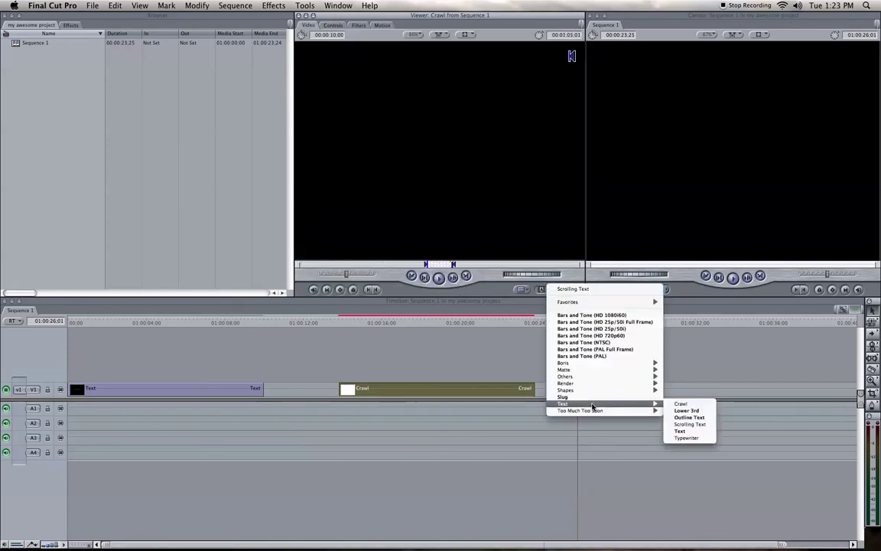
{"action": "left_click", "coordinate": [690, 424]}
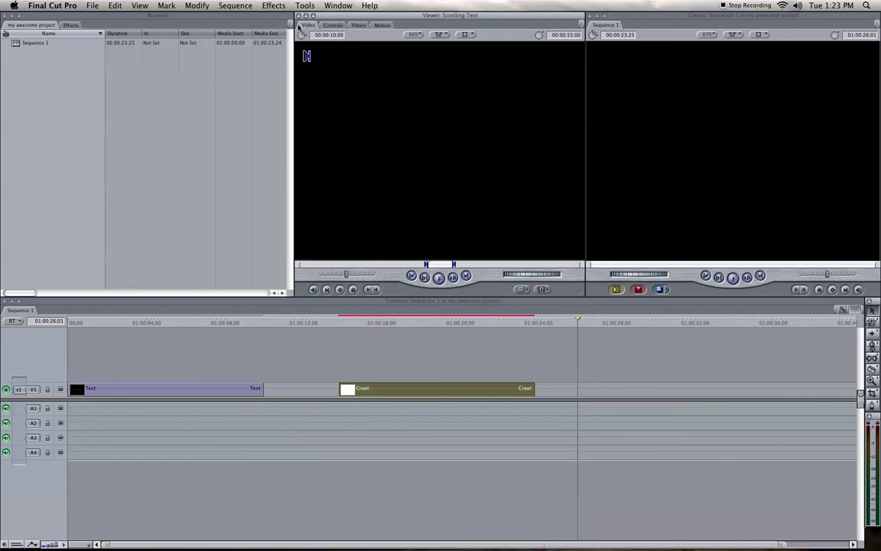
{"action": "left_click", "coordinate": [339, 30]}
{"action": "triple_click", "coordinate": [374, 73]}
{"action": "key", "text": "super+v"}
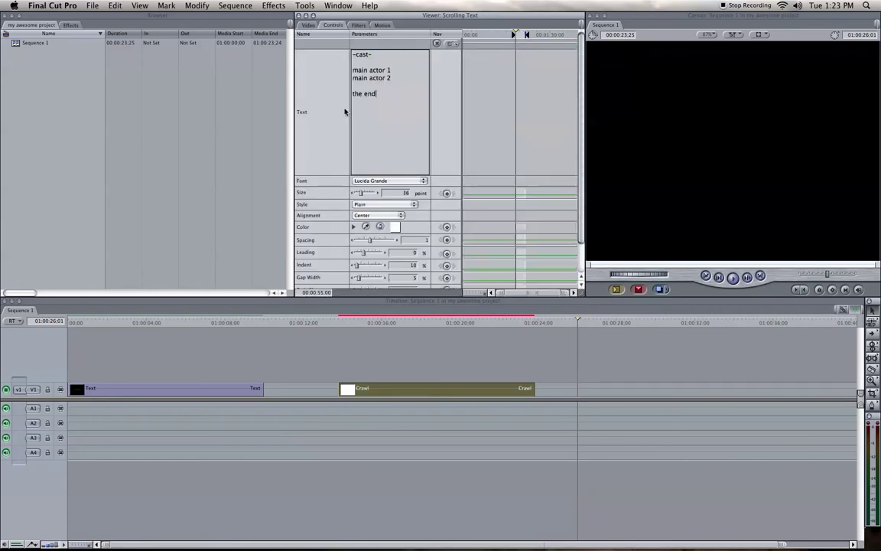
Step: Place the scrolling text in the sequence on track V1 at the playhead, about 26 seconds in, and scrub through it
{"action": "left_click", "coordinate": [308, 26]}
{"action": "left_click_drag", "start_coordinate": [352, 121], "coordinate": [531, 363]}
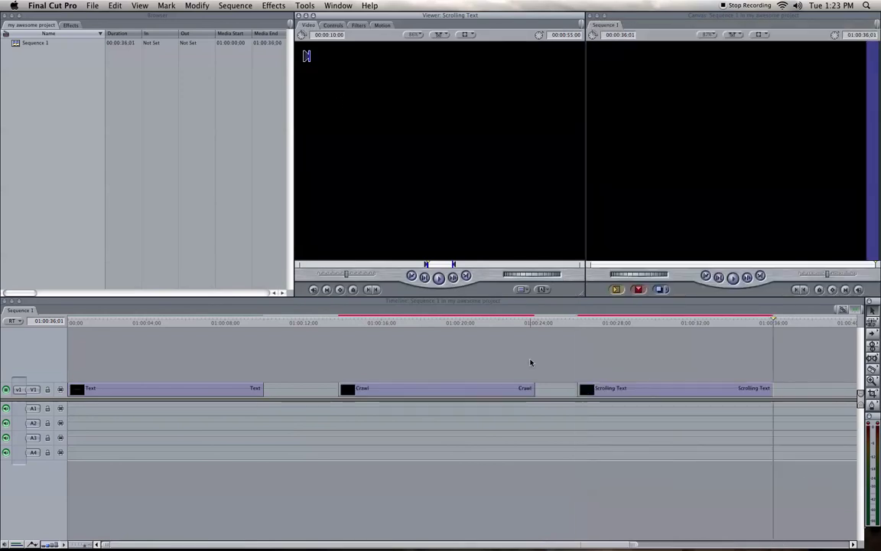
{"action": "left_click_drag", "start_coordinate": [586, 323], "coordinate": [758, 354]}
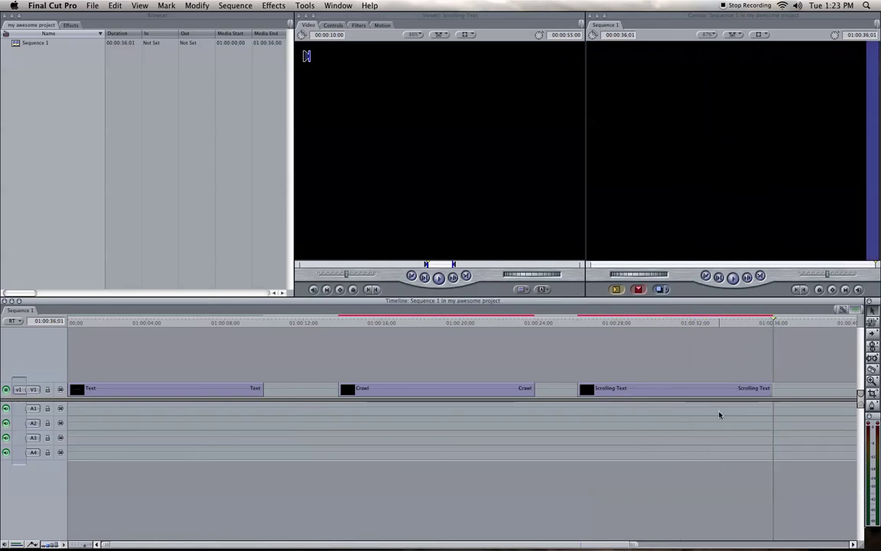
Step: Position the playhead shortly after the scrolling text, at 01:00:37;21, and load a Typewriter text generator into the Viewer
{"action": "scroll", "coordinate": [758, 354], "scroll_direction": "right", "scroll_amount": 5}
{"action": "left_click", "coordinate": [523, 328]}
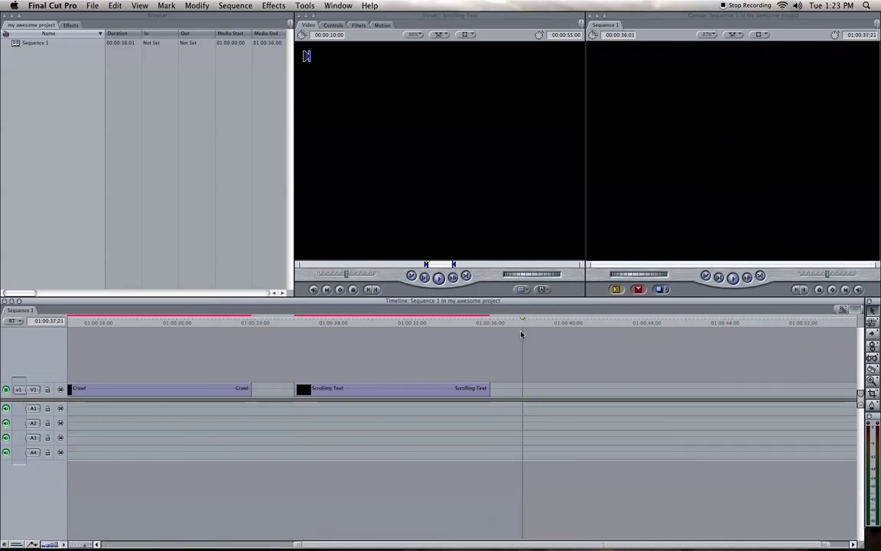
{"action": "left_click", "coordinate": [542, 289]}
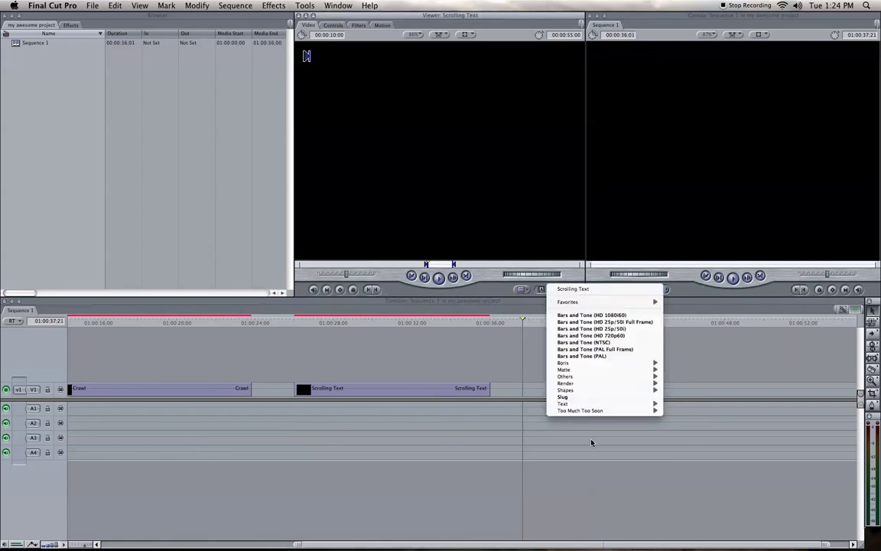
{"action": "mouse_move", "coordinate": [642, 403]}
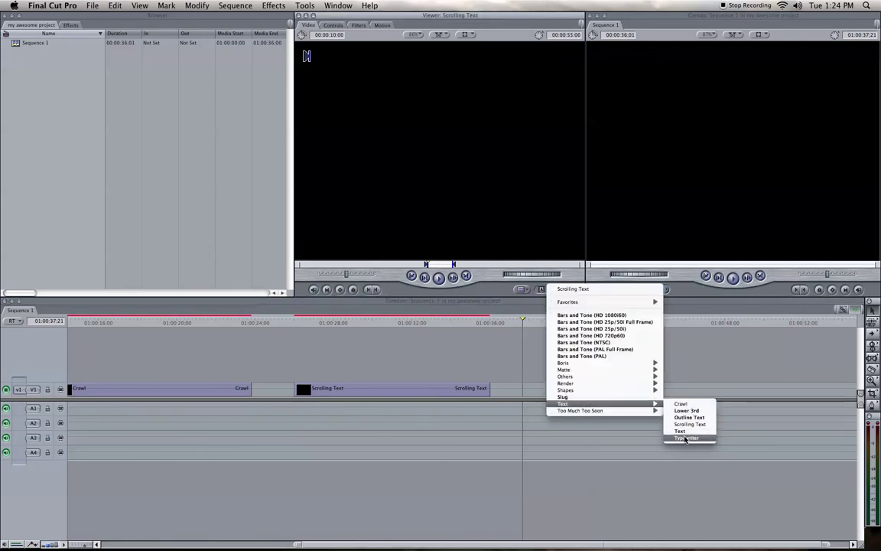
{"action": "left_click", "coordinate": [692, 437]}
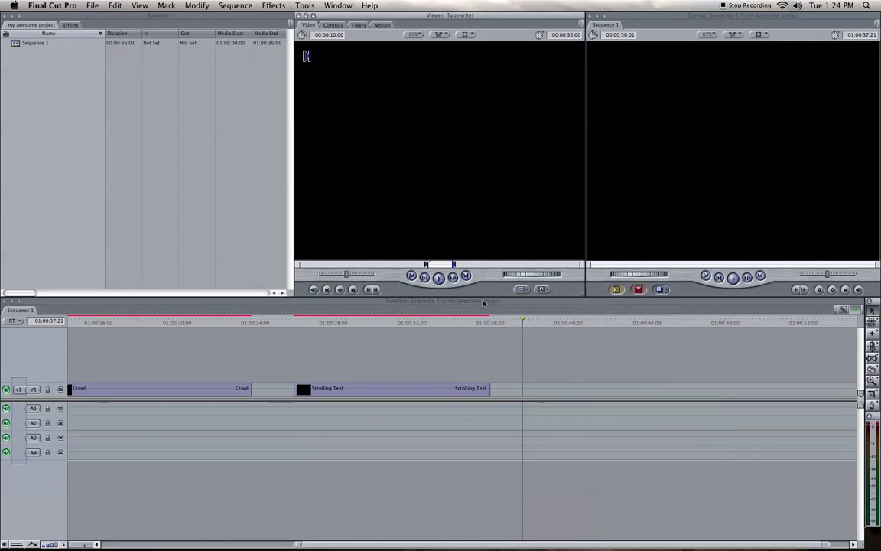
Step: Replace the typewriter's sample text with "11:58 pm.", a blank line and "10 minutes until deadline"
{"action": "left_click", "coordinate": [332, 26]}
{"action": "left_click", "coordinate": [394, 62]}
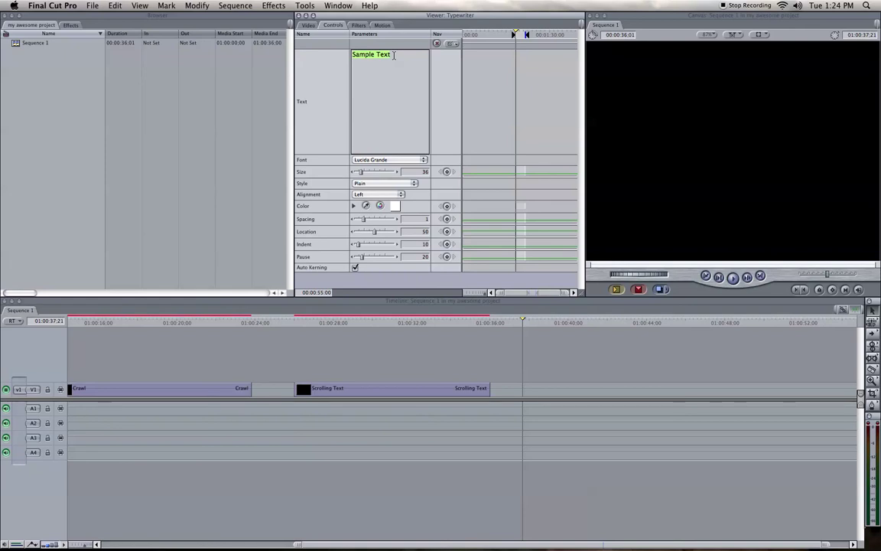
{"action": "type", "text": "11:58 p"}
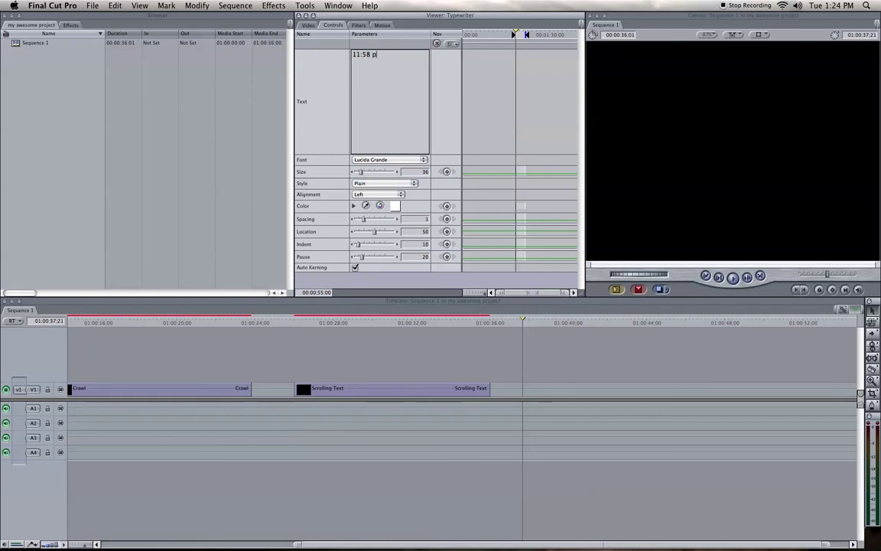
{"action": "type", "text": "m.  "}
{"action": "type", "text": "10 minutes"}
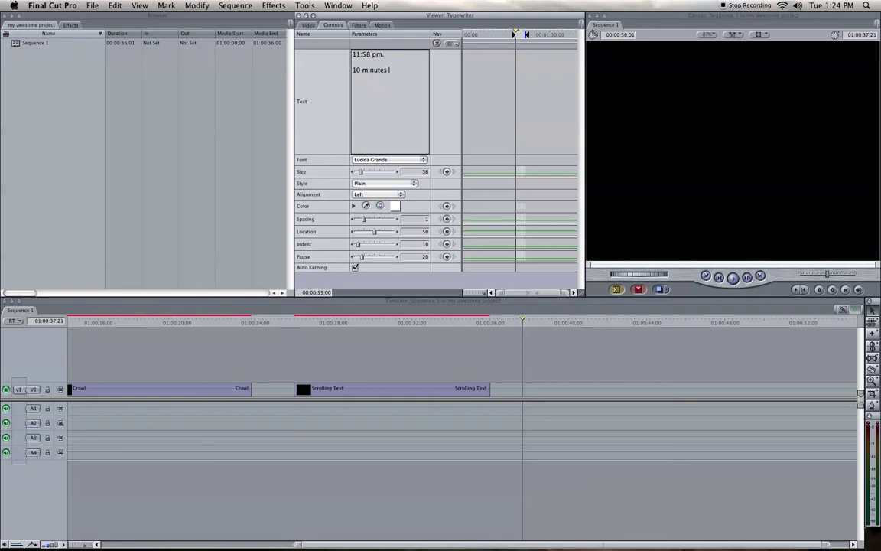
{"action": "type", "text": " until"}
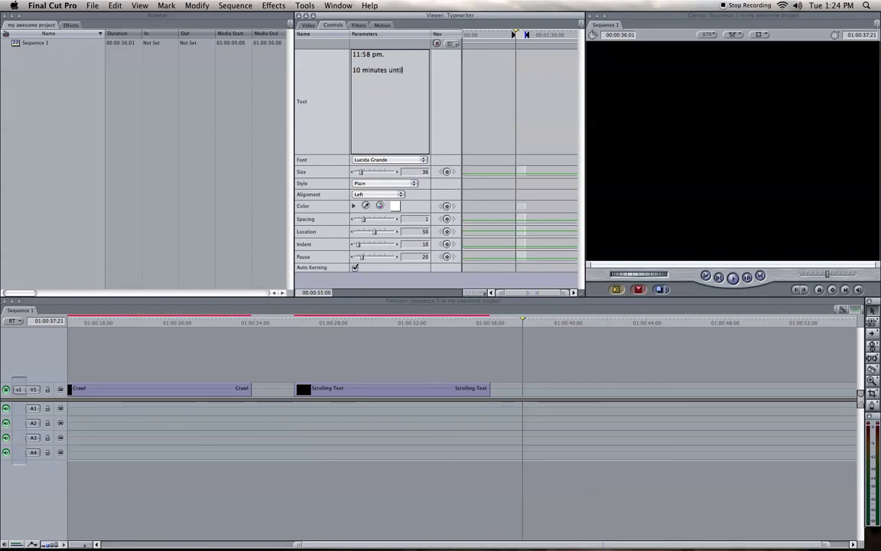
{"action": "type", "text": " deadline"}
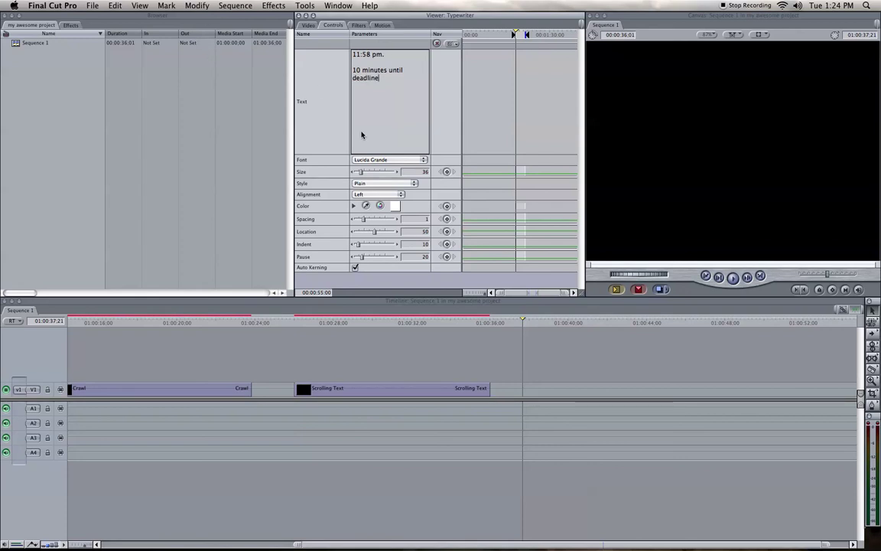
Step: Set the typewriter text's font to Century and place the title on track V1 at the playhead after the scrolling text
{"action": "left_click", "coordinate": [395, 159]}
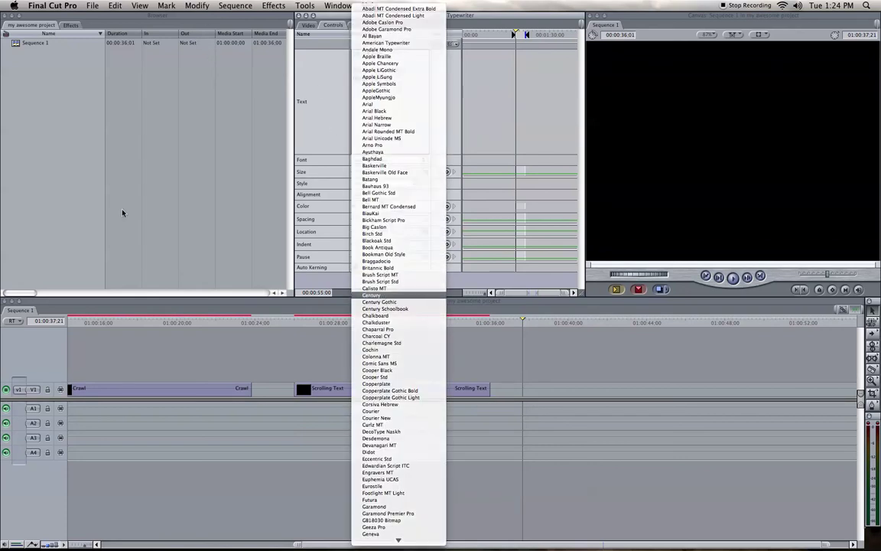
{"action": "left_click", "coordinate": [359, 264]}
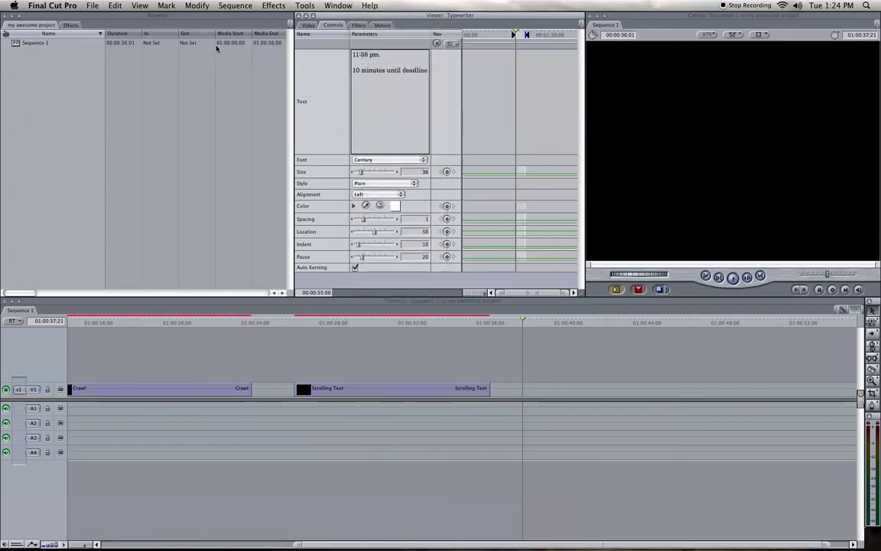
{"action": "left_click", "coordinate": [308, 25]}
{"action": "left_click_drag", "start_coordinate": [515, 255], "coordinate": [539, 388]}
Step: Move the playhead back to the start of the crawl, select all title clips in the sequence and render them
{"action": "left_click_drag", "start_coordinate": [535, 327], "coordinate": [331, 338]}
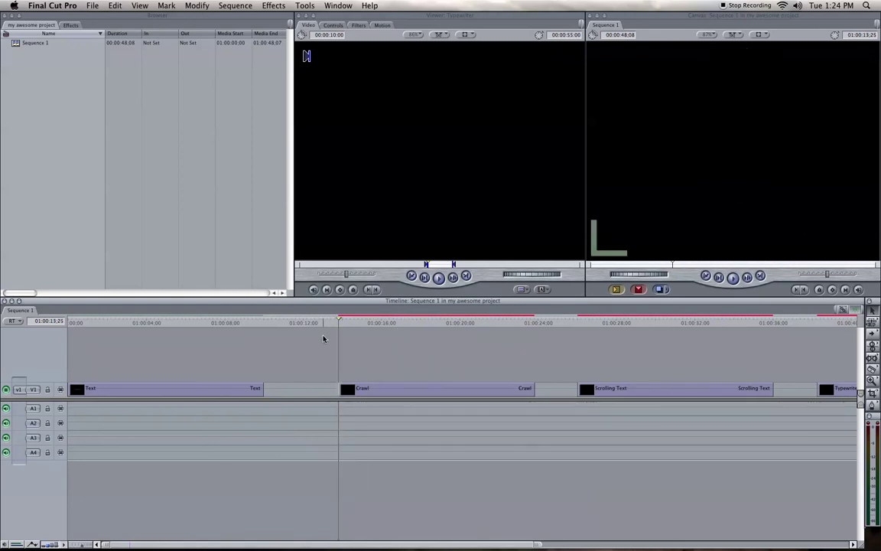
{"action": "key", "text": "super+2"}
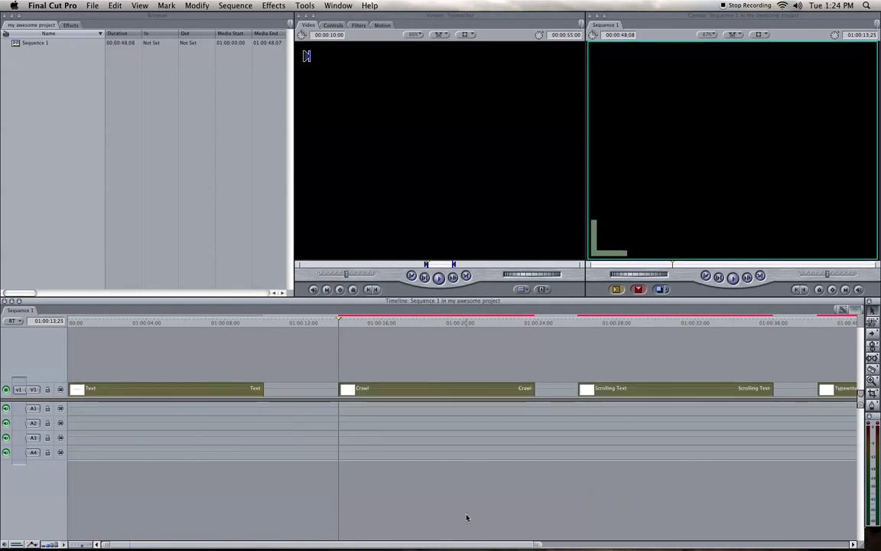
{"action": "key", "text": "super+r"}
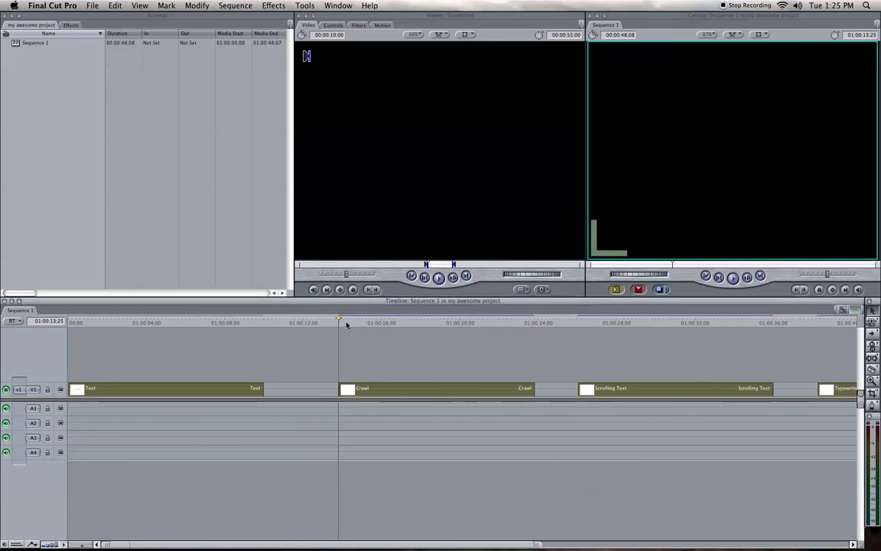
Step: Play back the rendered Crawl, Scrolling Text and Typewriter titles in turn to check their animations
{"action": "key", "text": "space"}
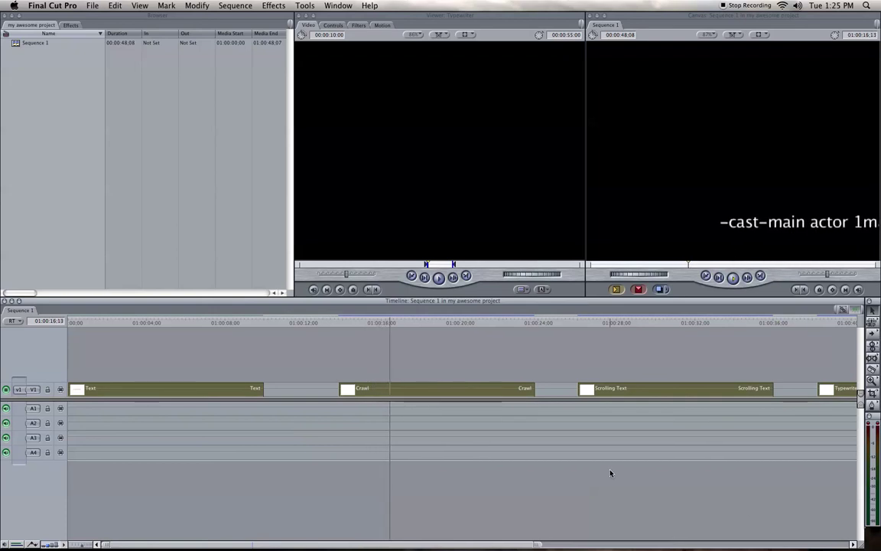
{"action": "scroll", "coordinate": [610, 473], "scroll_direction": "right", "scroll_amount": 3}
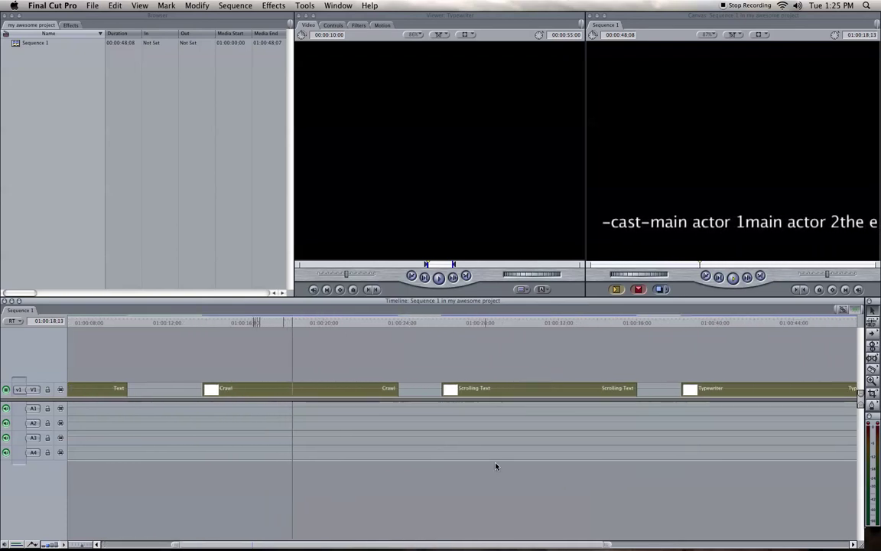
{"action": "left_click", "coordinate": [448, 328]}
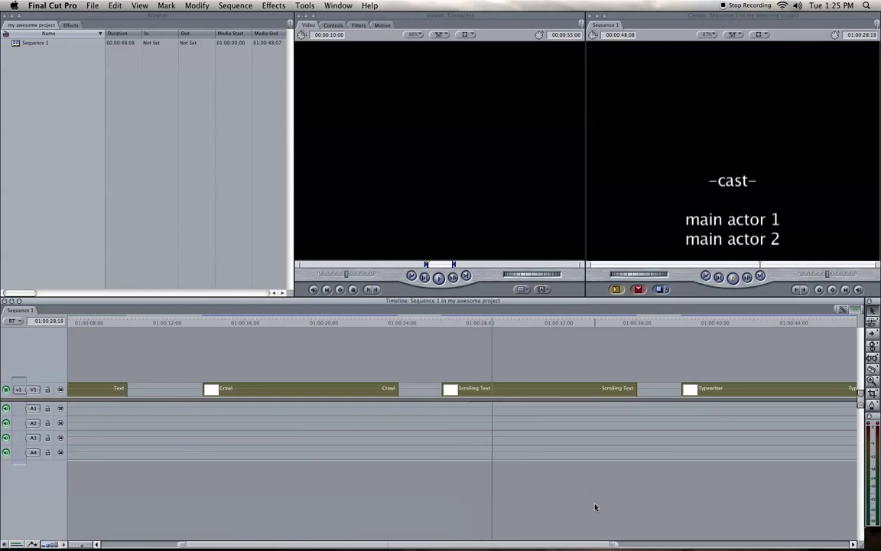
{"action": "scroll", "coordinate": [614, 493], "scroll_direction": "right", "scroll_amount": 3}
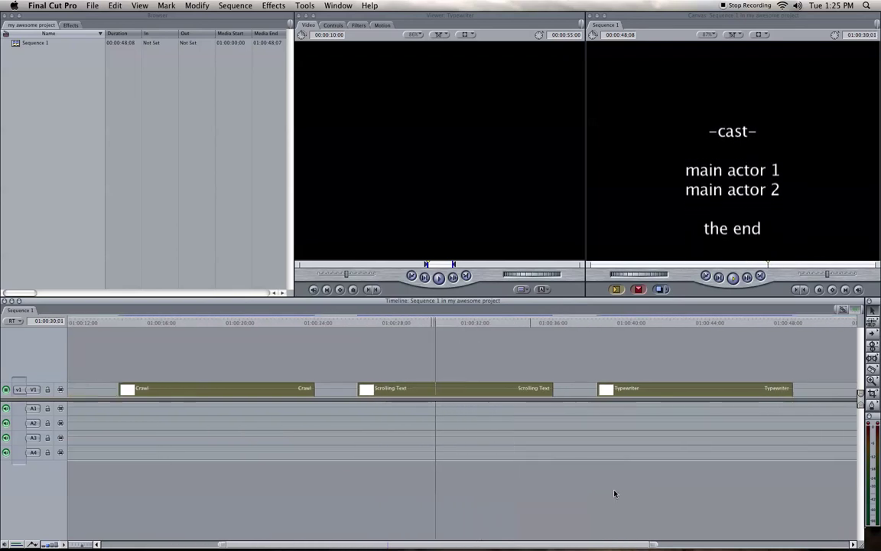
{"action": "left_click", "coordinate": [582, 322]}
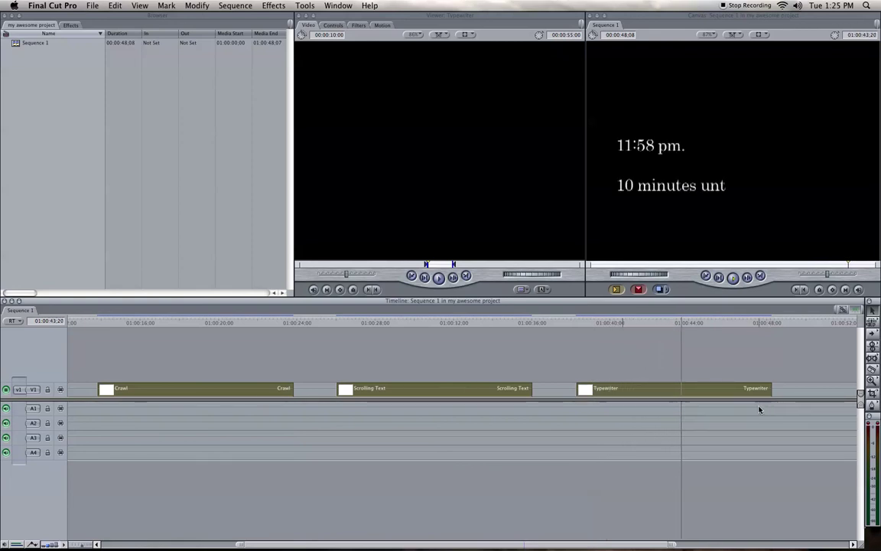
Step: Move the playhead to 01:00:44;08 and shorten the Typewriter clip so that it ends there
{"action": "left_click", "coordinate": [665, 215]}
{"action": "left_click_drag", "start_coordinate": [672, 326], "coordinate": [694, 325]}
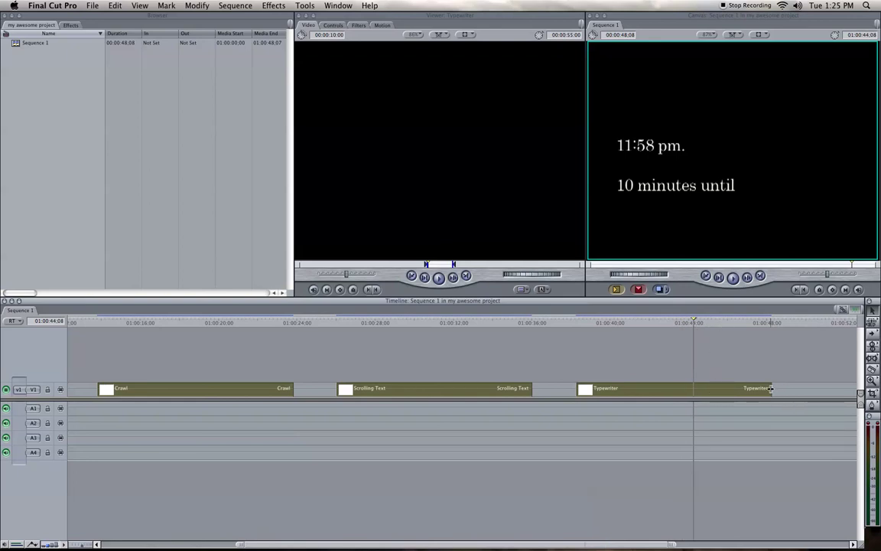
{"action": "left_click_drag", "start_coordinate": [771, 388], "coordinate": [706, 388]}
{"action": "left_click_drag", "start_coordinate": [693, 389], "coordinate": [775, 388]}
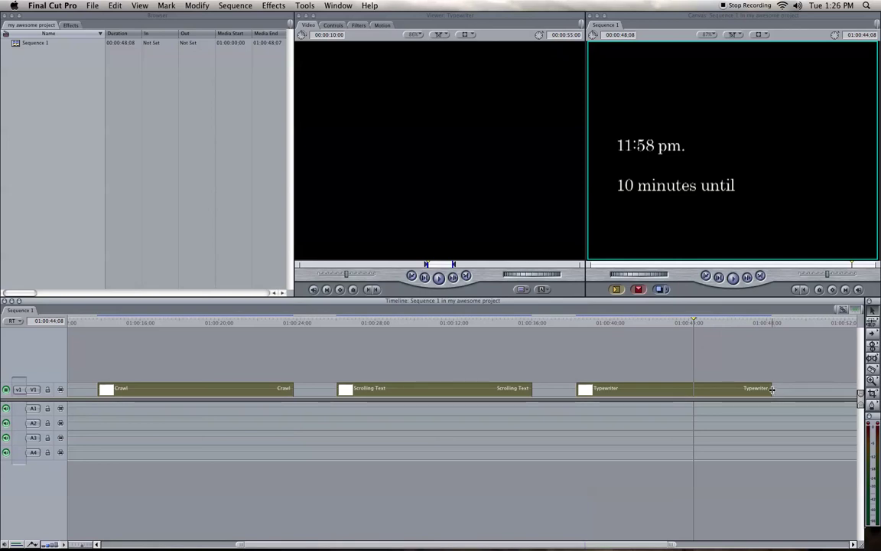
{"action": "left_click_drag", "start_coordinate": [772, 388], "coordinate": [694, 392]}
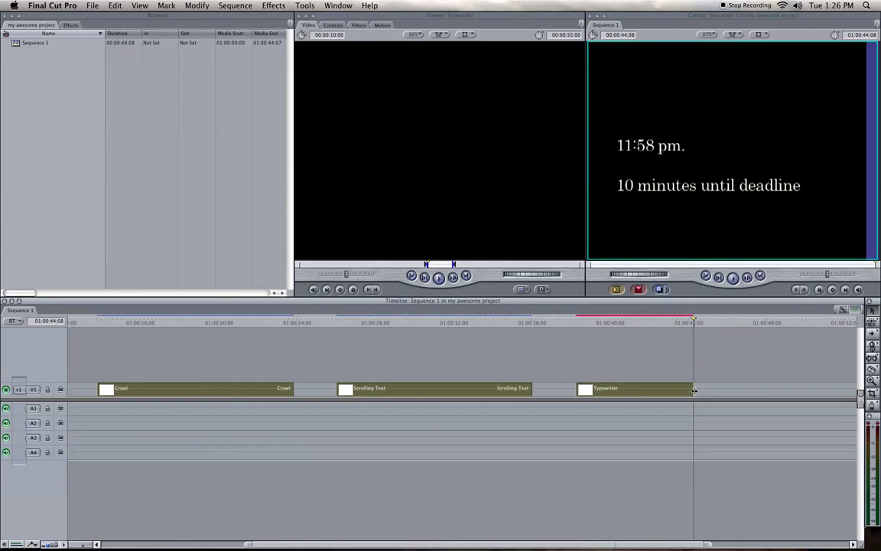